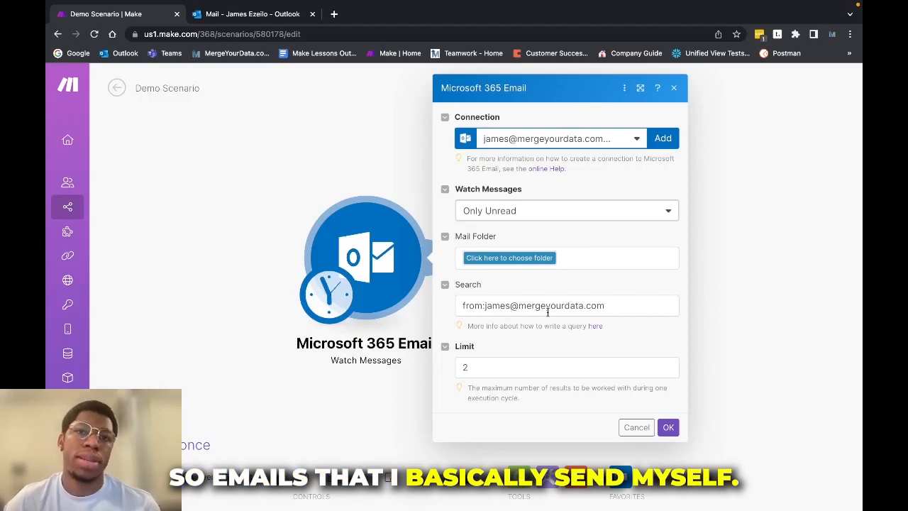
# - Save the Watch Messages trigger with unread-only, your own sender address and a limit of 2
pyautogui.click(670, 427)
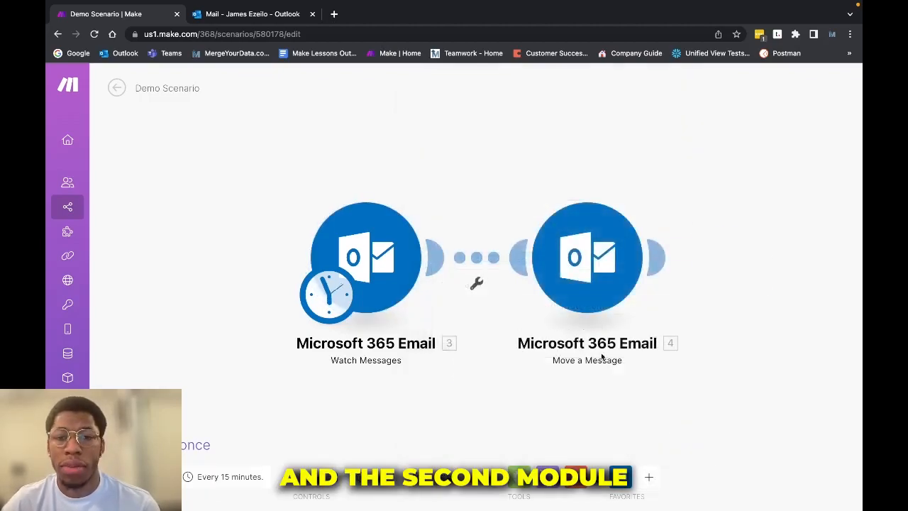
# - Map 3. Message ID into Message ID and choose Notes to Self as the Mail Folder in Move a Message
pyautogui.click(568, 289)
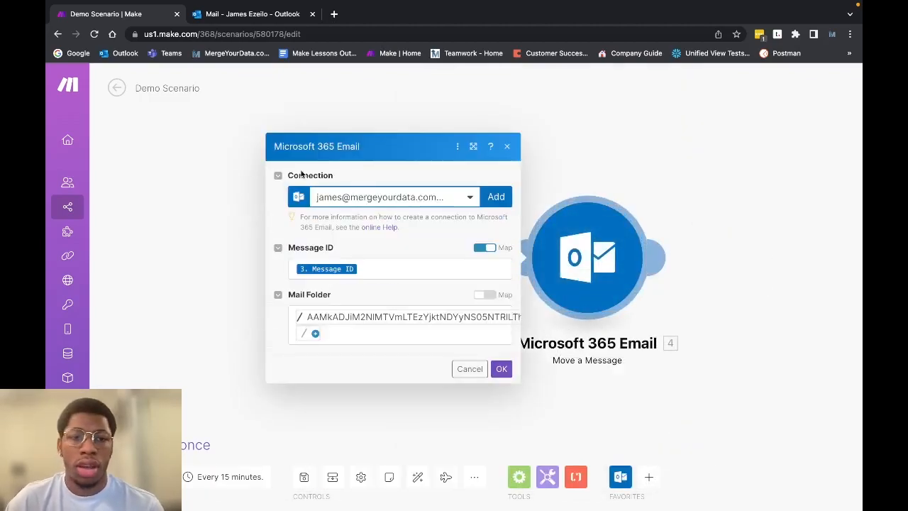
pyautogui.click(379, 267)
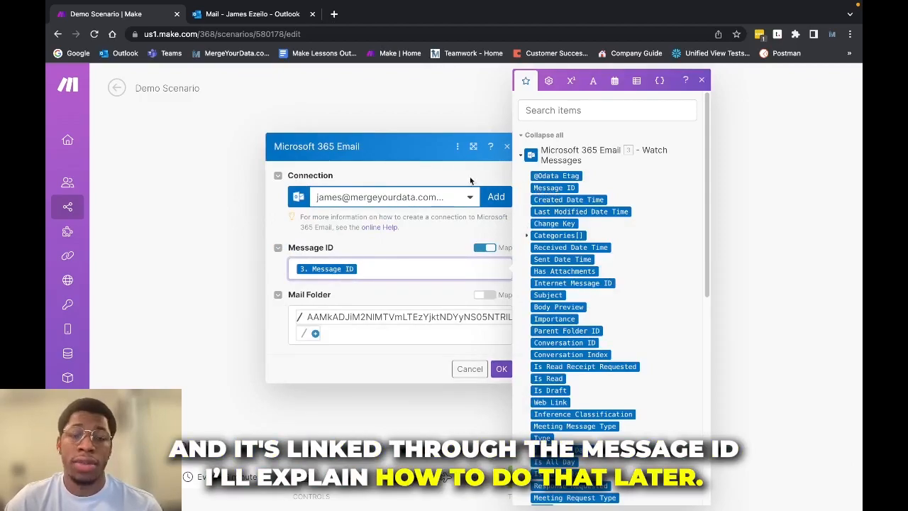
pyautogui.click(394, 320)
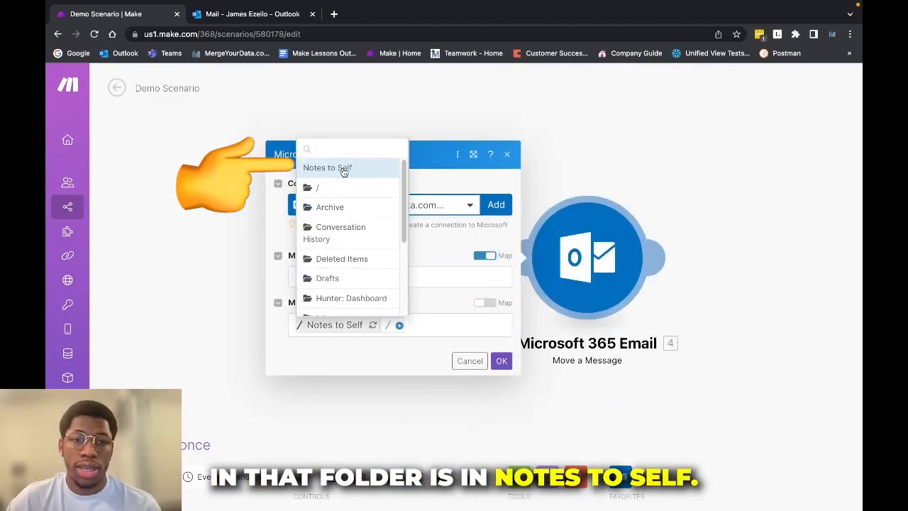
pyautogui.click(441, 256)
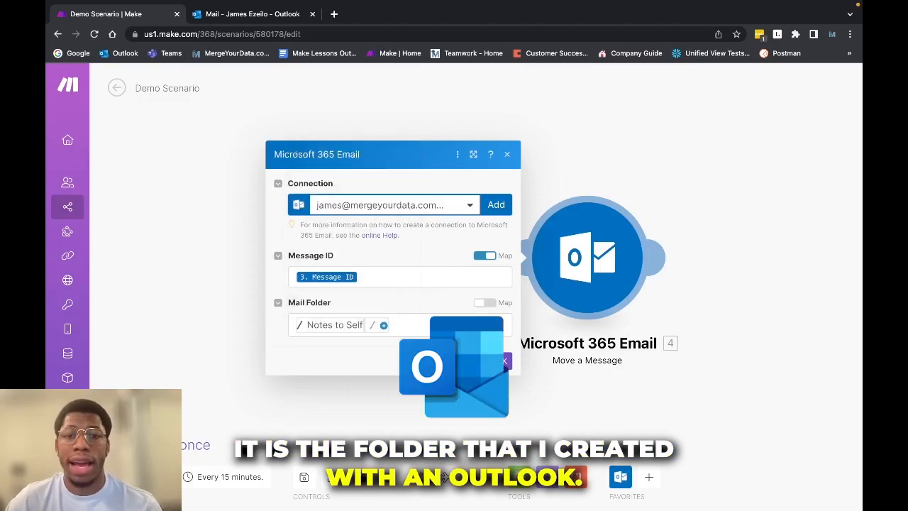
pyautogui.click(501, 362)
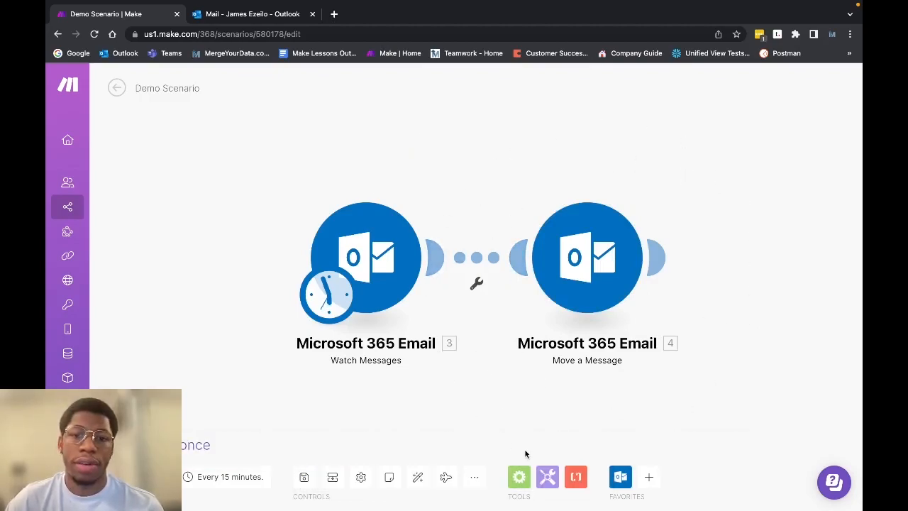
pyautogui.click(276, 18)
# - Send yourself 'Demo Scenario' with body 'Test. Don't forget to write script for Make Course.'
pyautogui.click(142, 123)
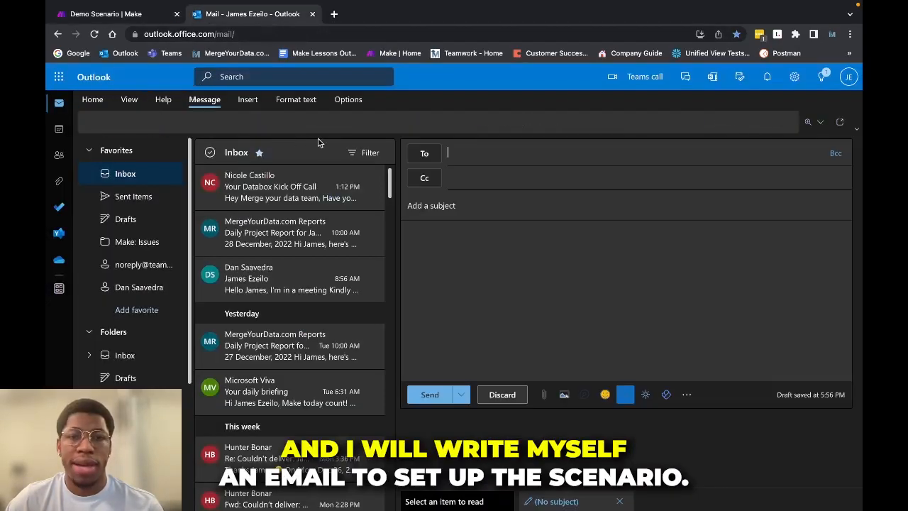
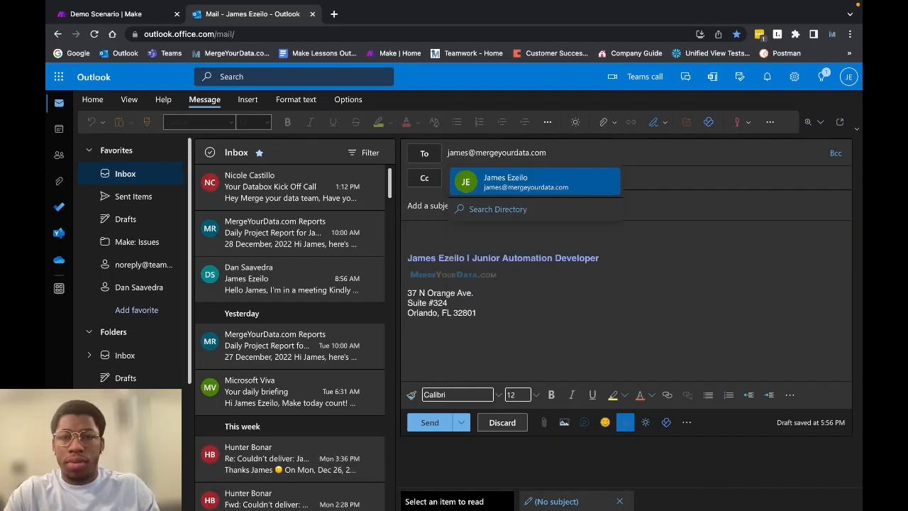
pyautogui.press('Return')
pyautogui.click(523, 206)
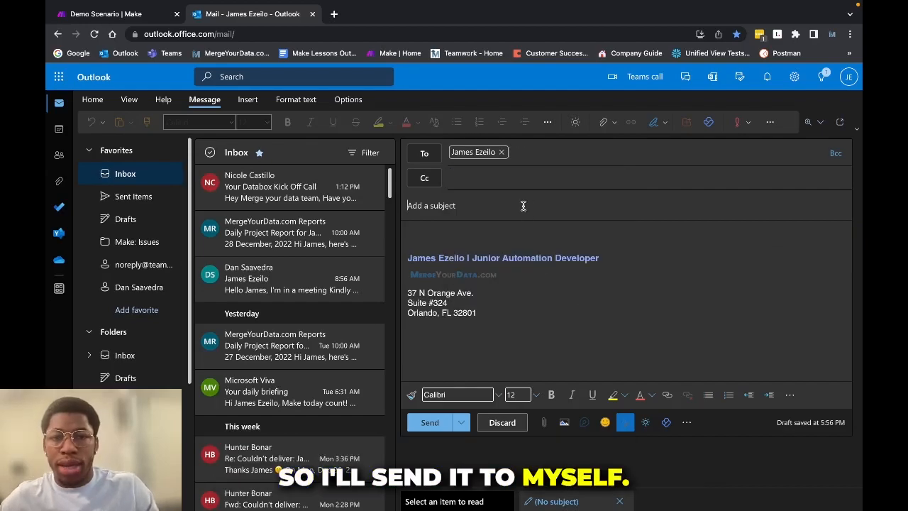
pyautogui.write('De')
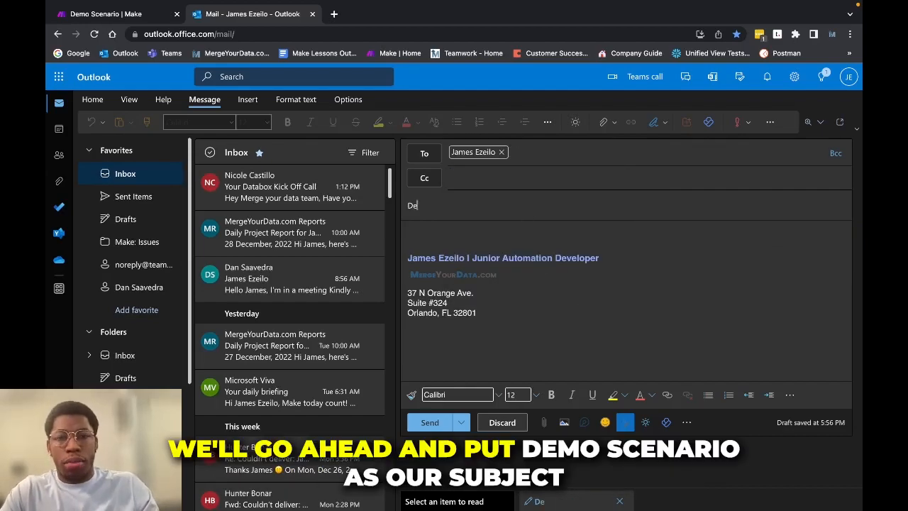
pyautogui.write('mo Scenar')
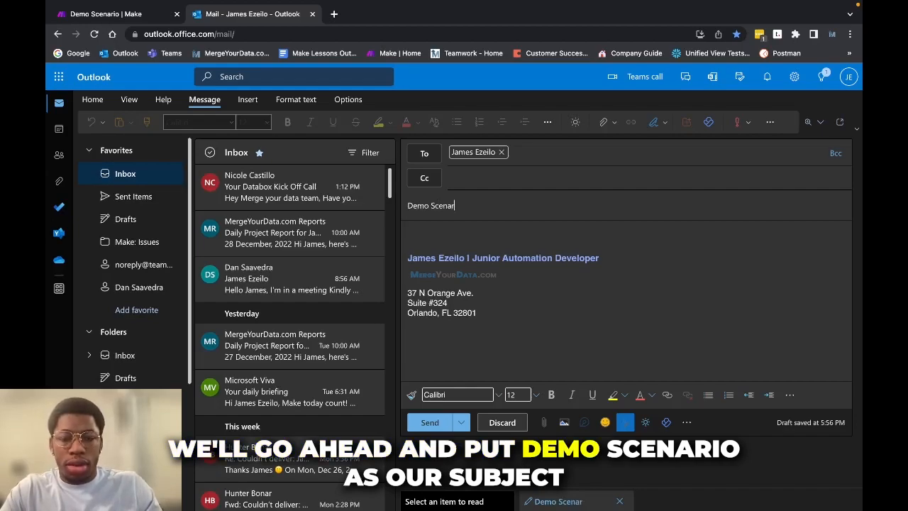
pyautogui.write('io')
pyautogui.press('Tab')
pyautogui.write('Tes')
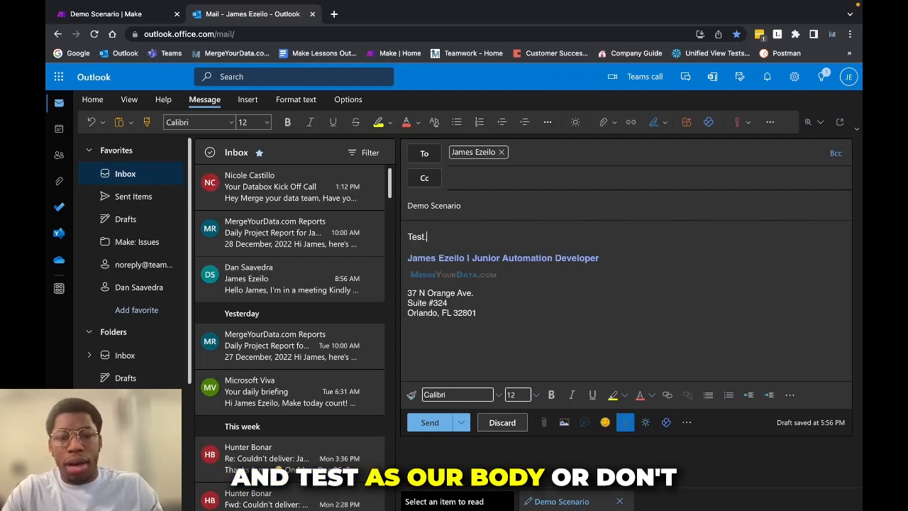
pyautogui.write('t. Don')
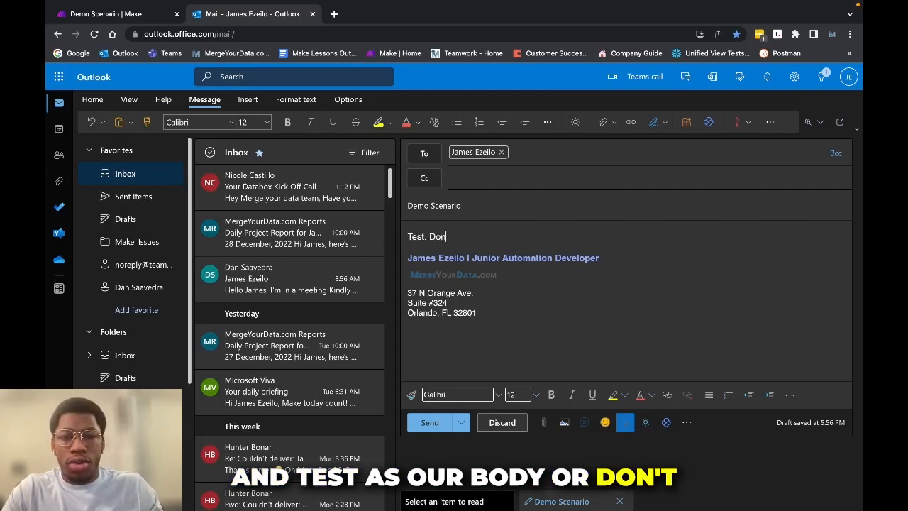
pyautogui.write("'t forget t")
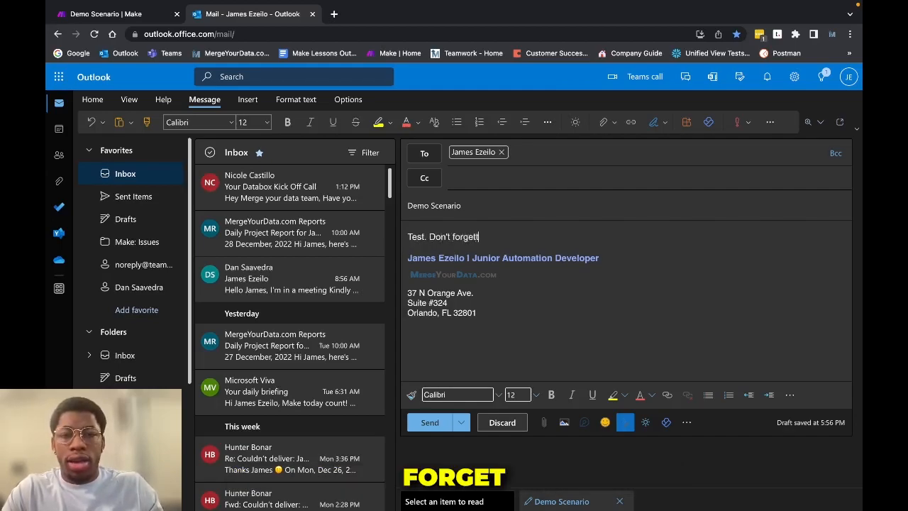
pyautogui.write('o write script for')
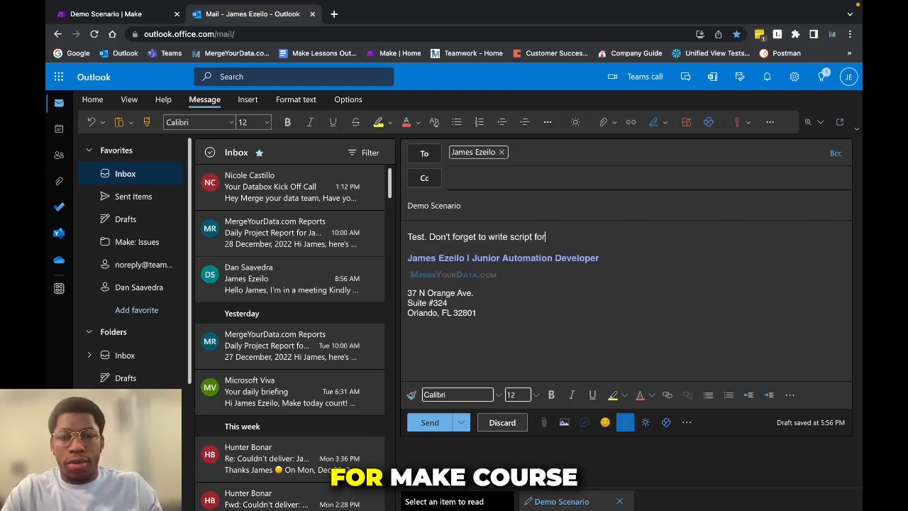
pyautogui.write(' Make Cour')
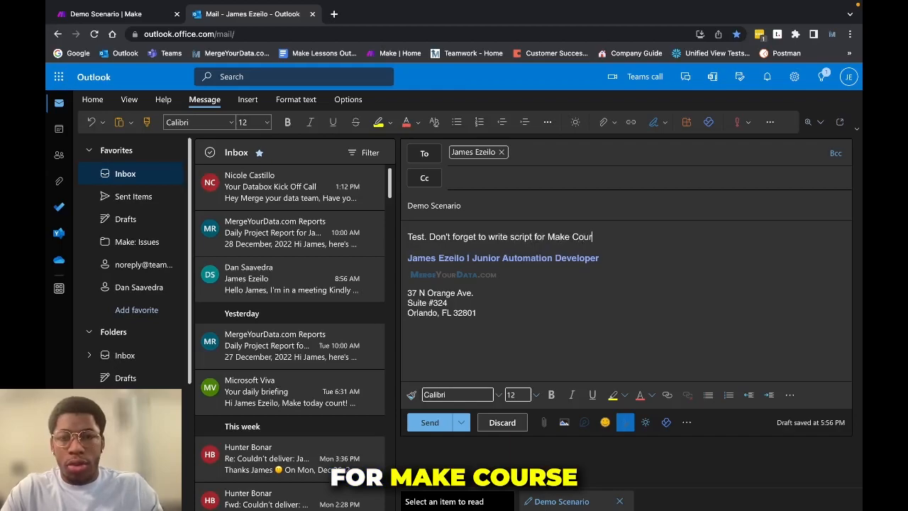
pyautogui.write('se.')
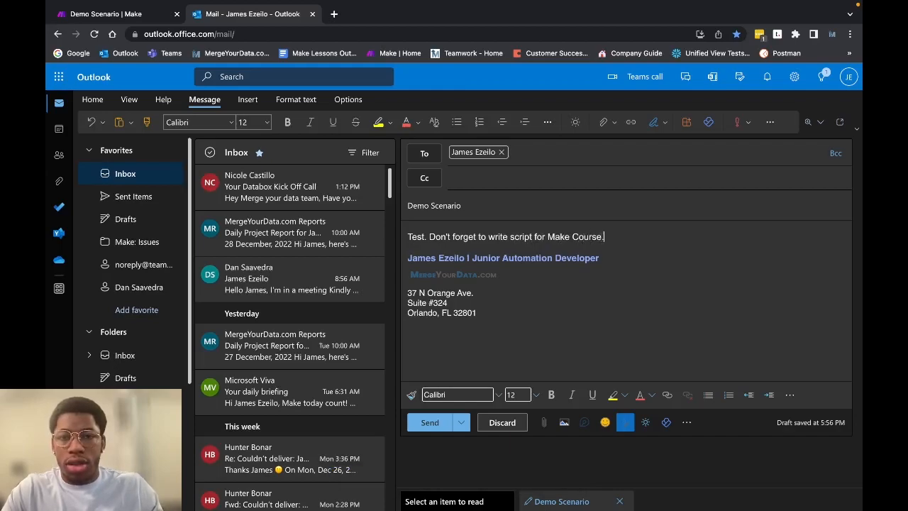
pyautogui.click(430, 423)
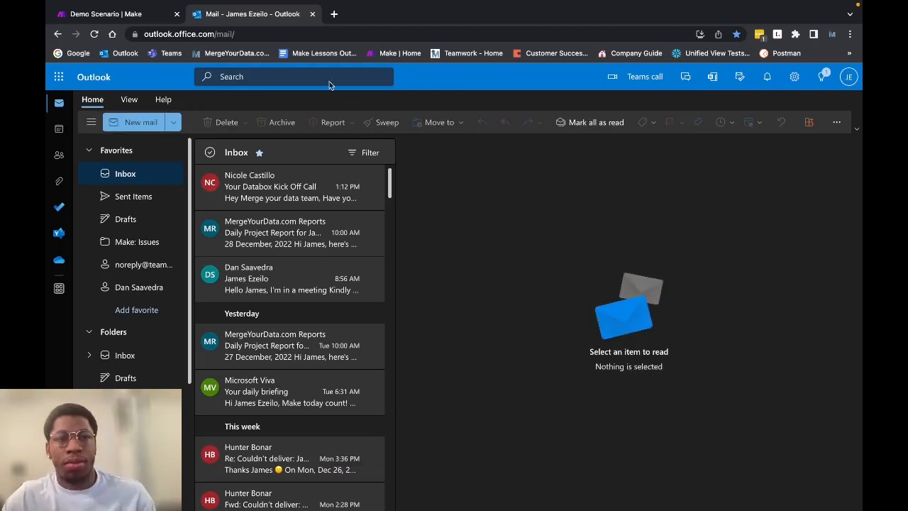
# - Run the Make scenario once so each email module processes one bundle, then return to Outlook
pyautogui.click(115, 13)
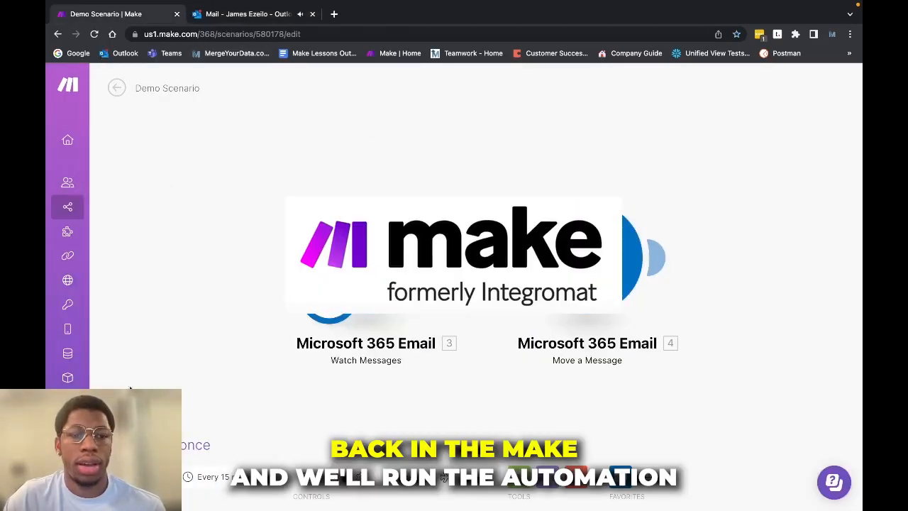
pyautogui.click(124, 444)
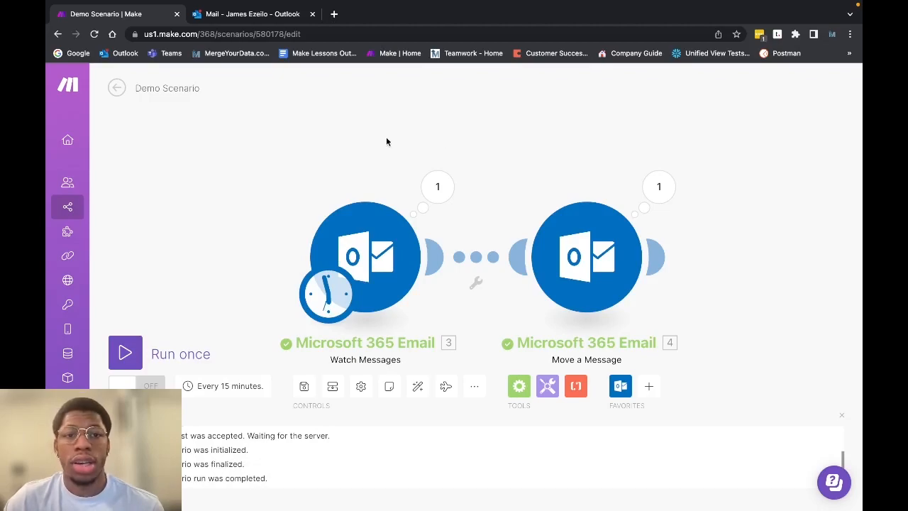
pyautogui.click(275, 23)
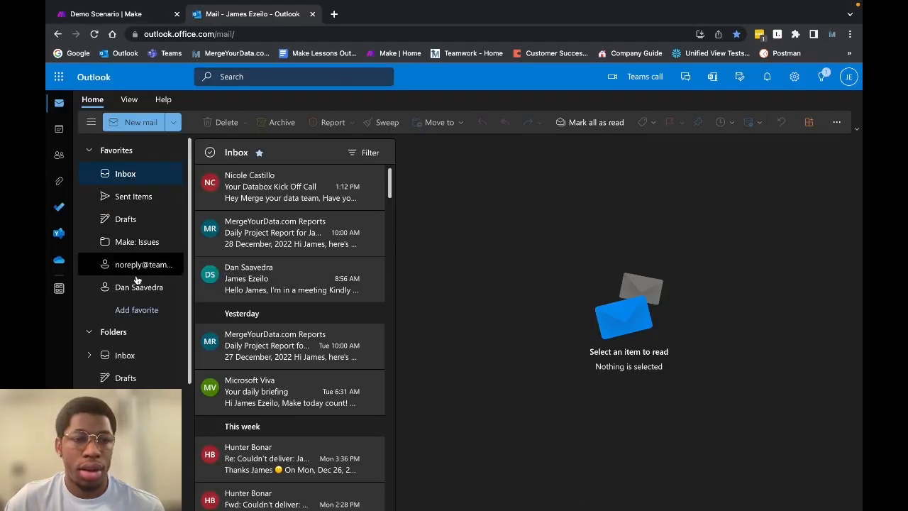
# - Confirm the Demo Scenario email now sits in the Notes to Self folder, then return to Make
pyautogui.scroll(-3, 141, 245)
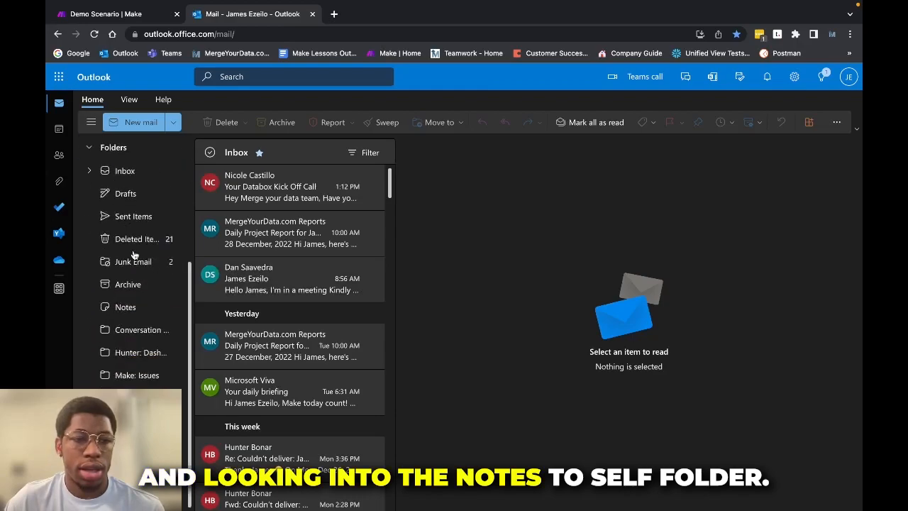
pyautogui.click(126, 389)
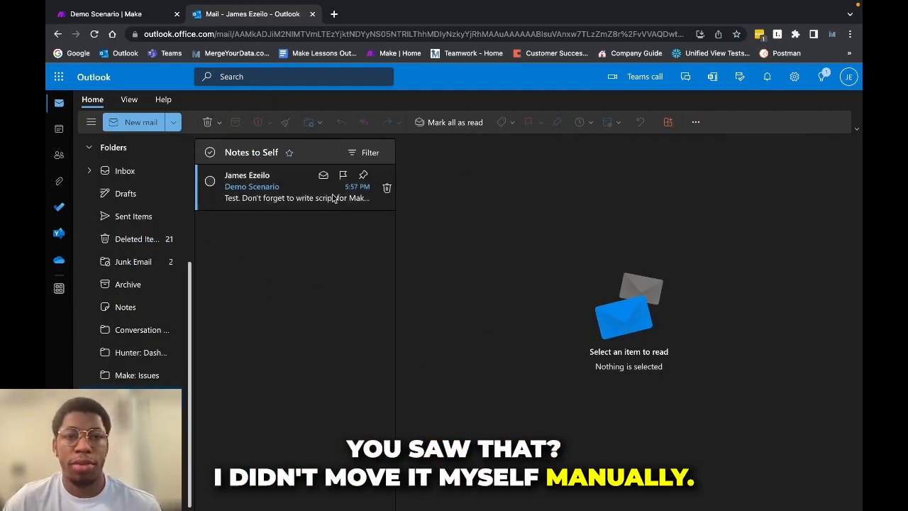
pyautogui.click(272, 199)
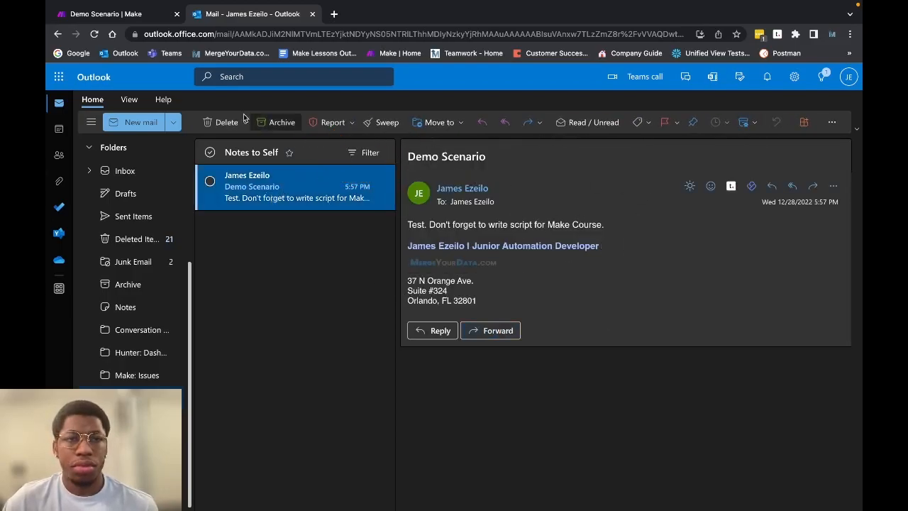
pyautogui.click(150, 15)
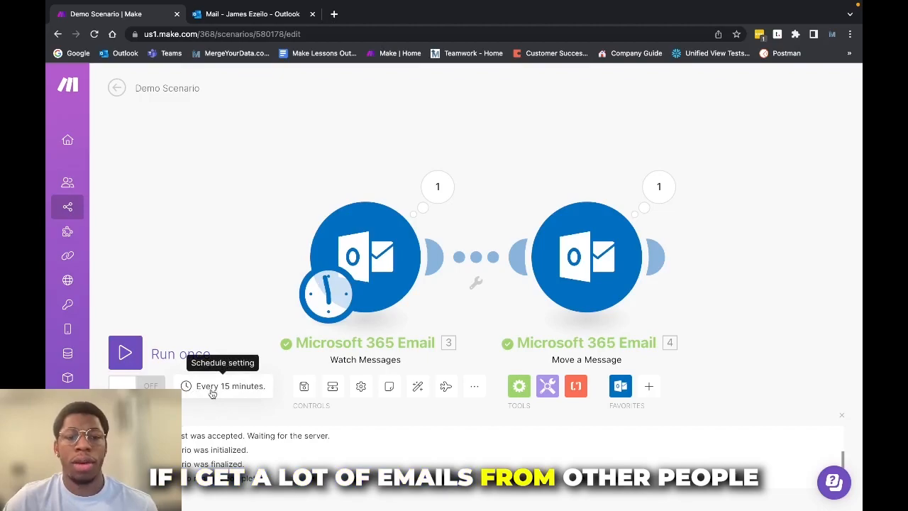
pyautogui.click(341, 254)
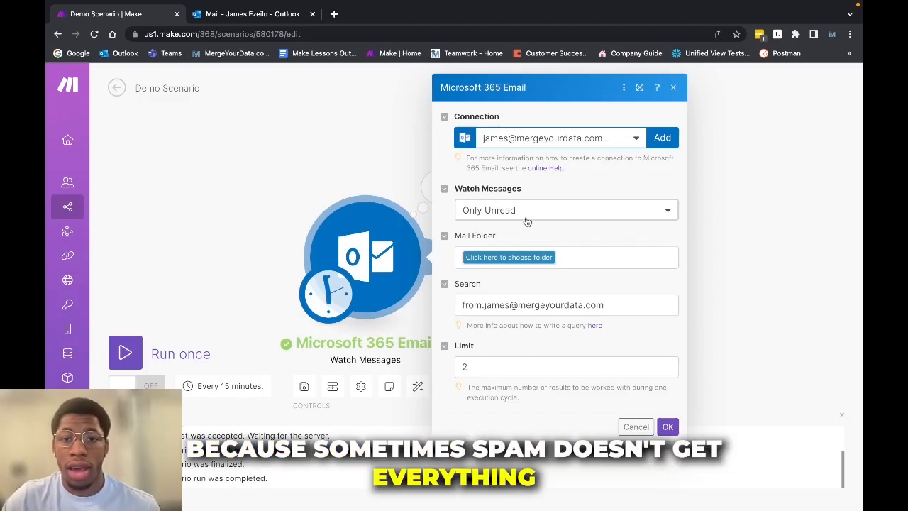
pyautogui.tripleClick(540, 304)
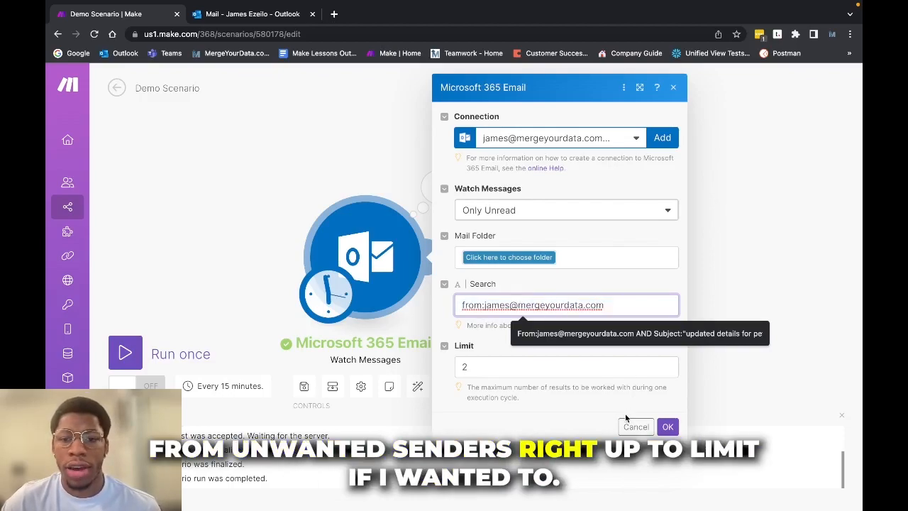
pyautogui.click(668, 426)
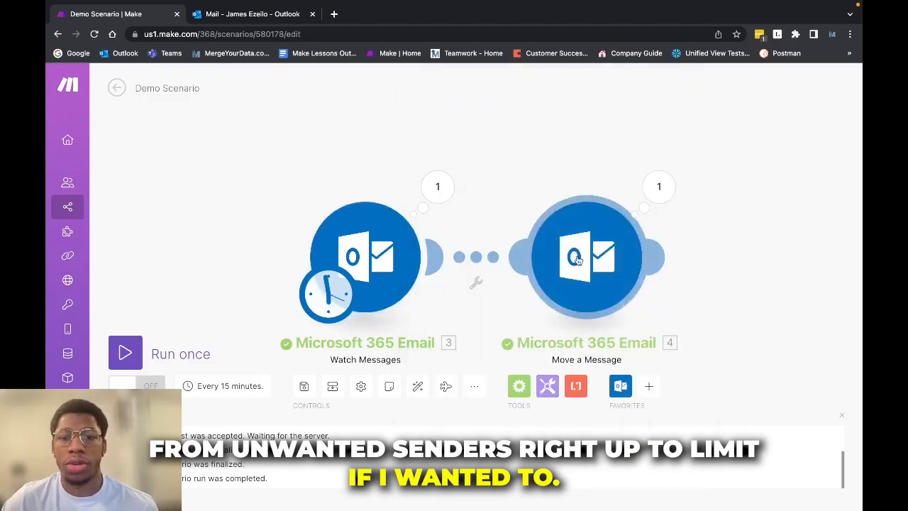
pyautogui.click(594, 260)
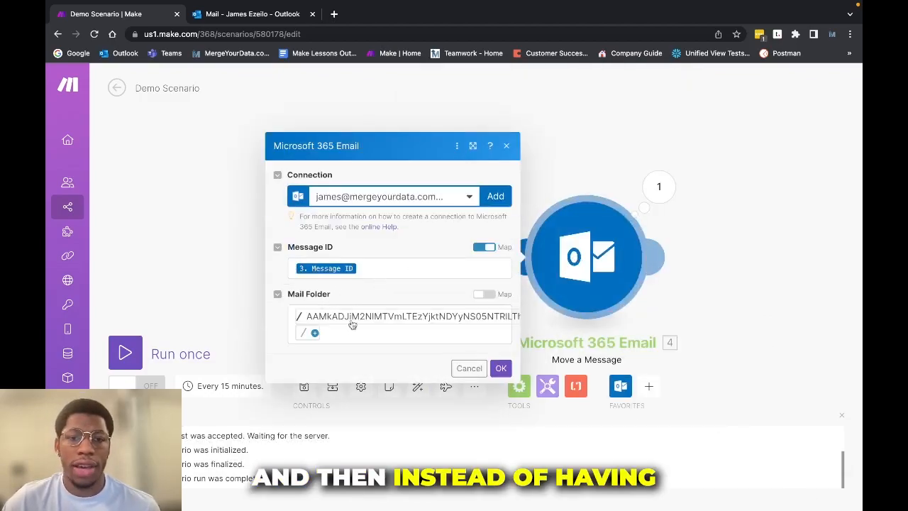
pyautogui.click(354, 319)
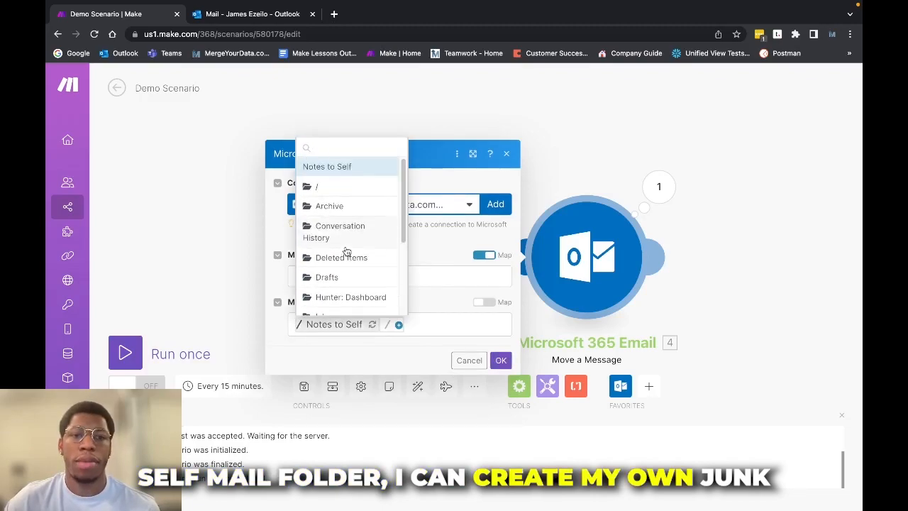
pyautogui.click(448, 259)
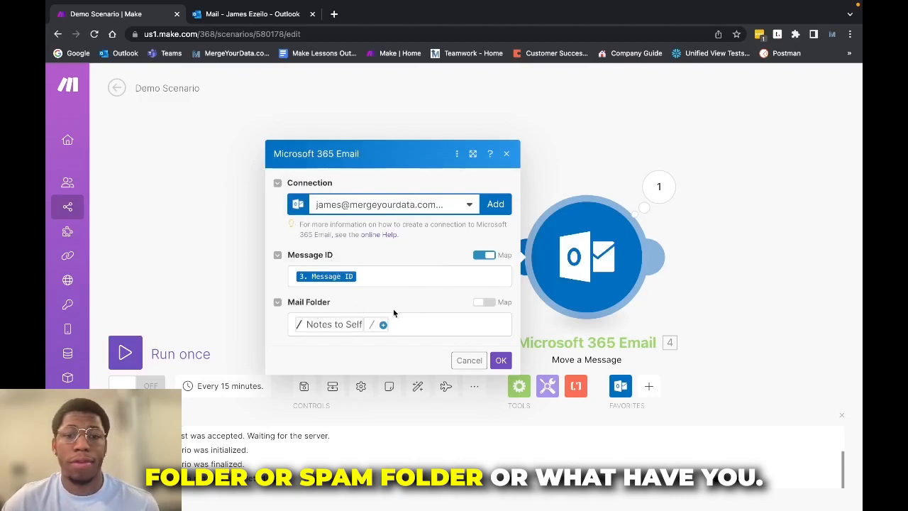
pyautogui.click(501, 360)
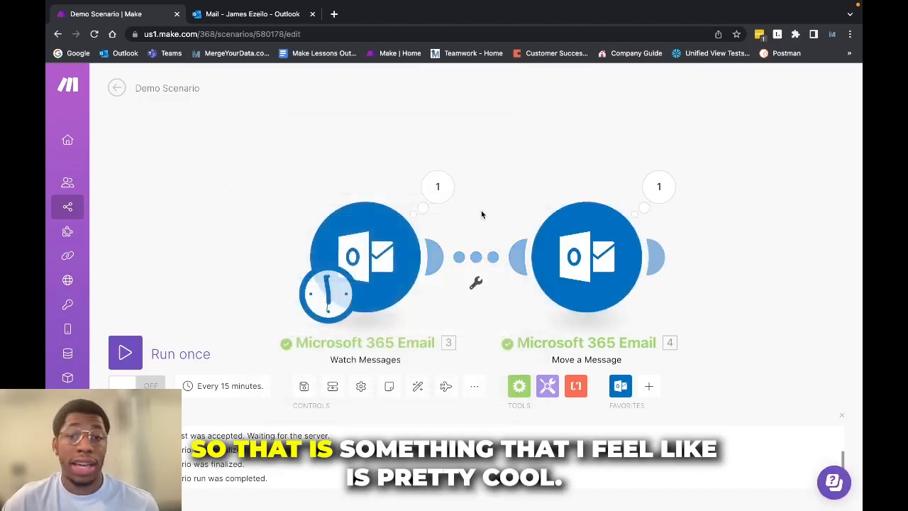
# - Send yourself a 'New Demo 2' email with body 'Test. Test.' and refresh the mailbox
pyautogui.click(288, 16)
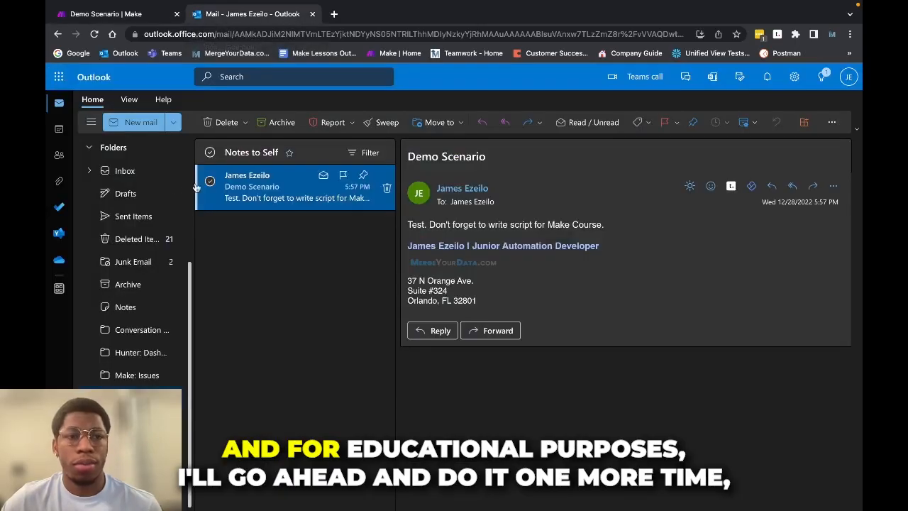
pyautogui.click(134, 125)
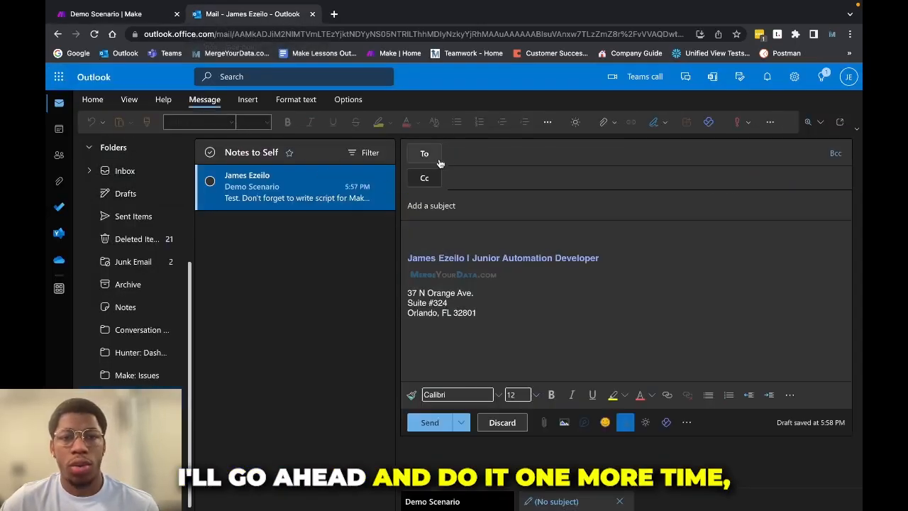
pyautogui.click(480, 149)
pyautogui.write('j')
pyautogui.press('Return')
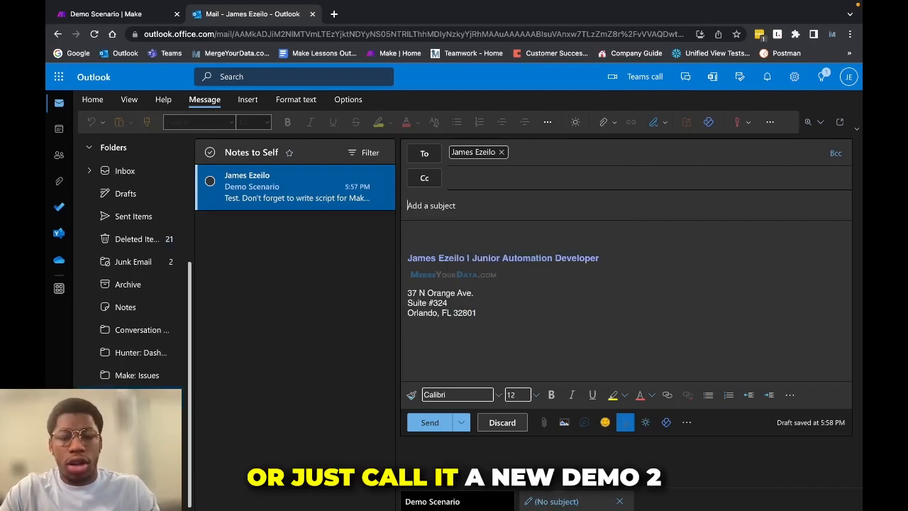
pyautogui.write('New Demo 2')
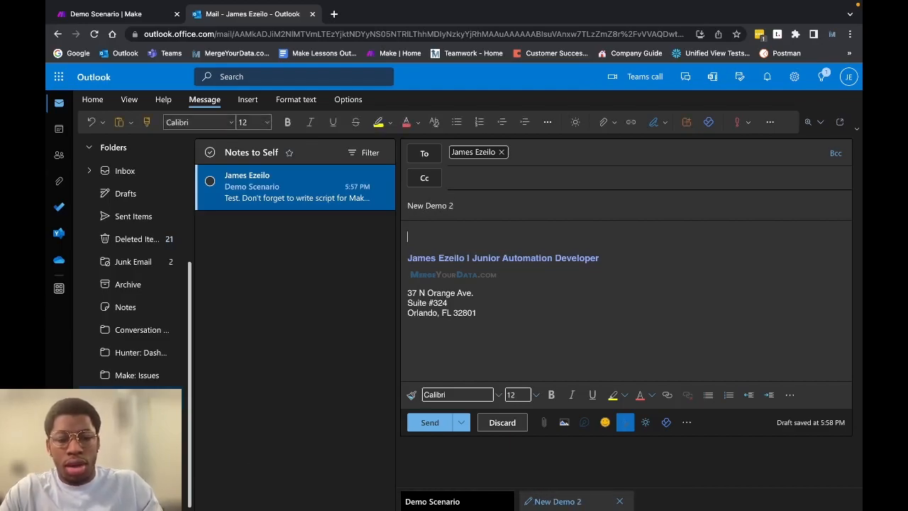
pyautogui.write('t. ')
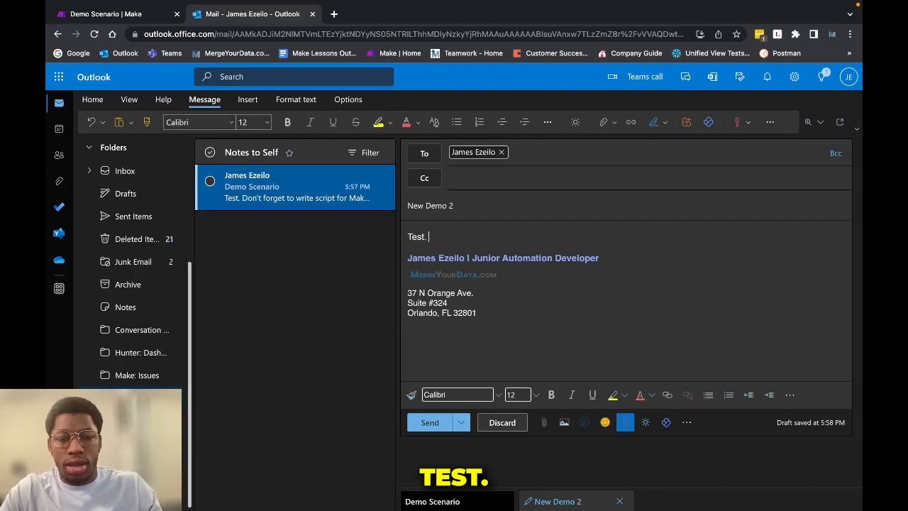
pyautogui.write('Test.')
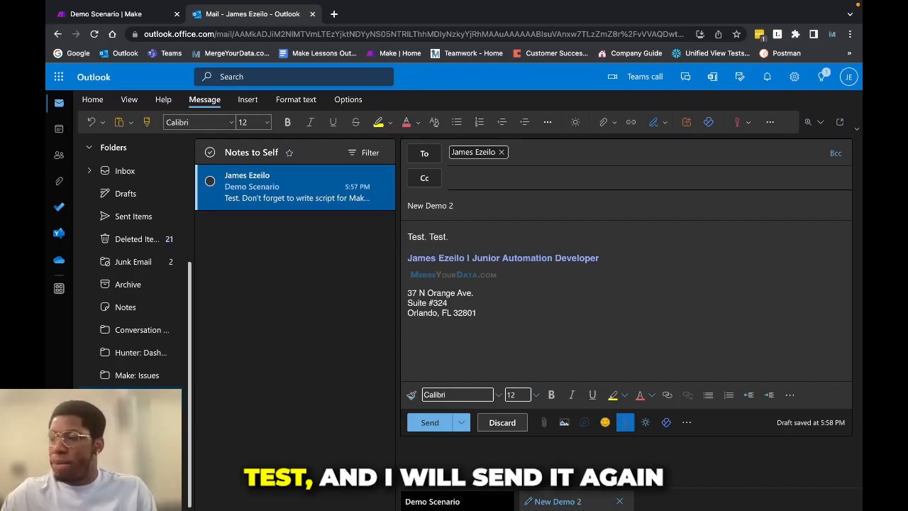
pyautogui.click(421, 425)
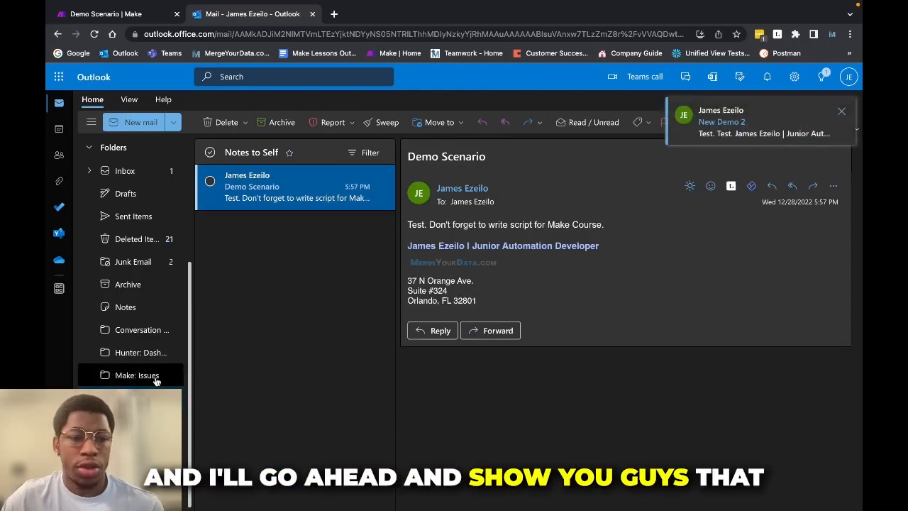
pyautogui.click(92, 36)
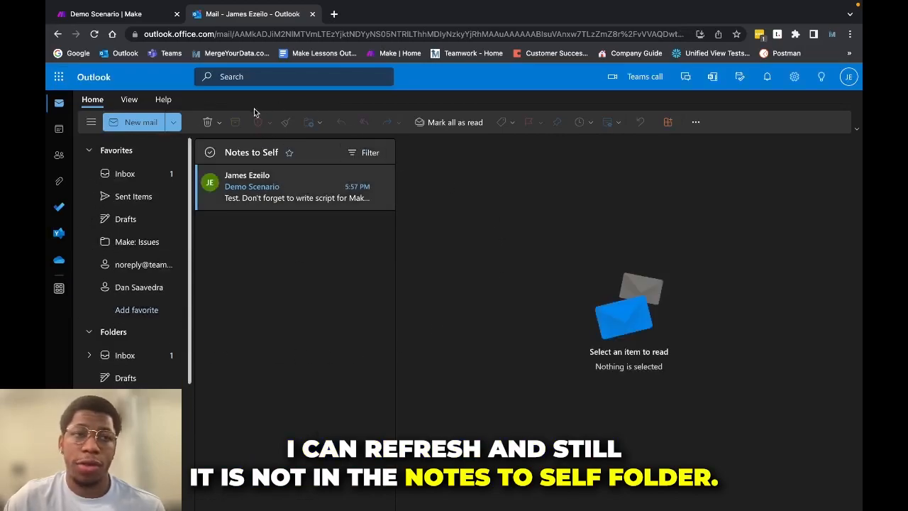
pyautogui.click(129, 19)
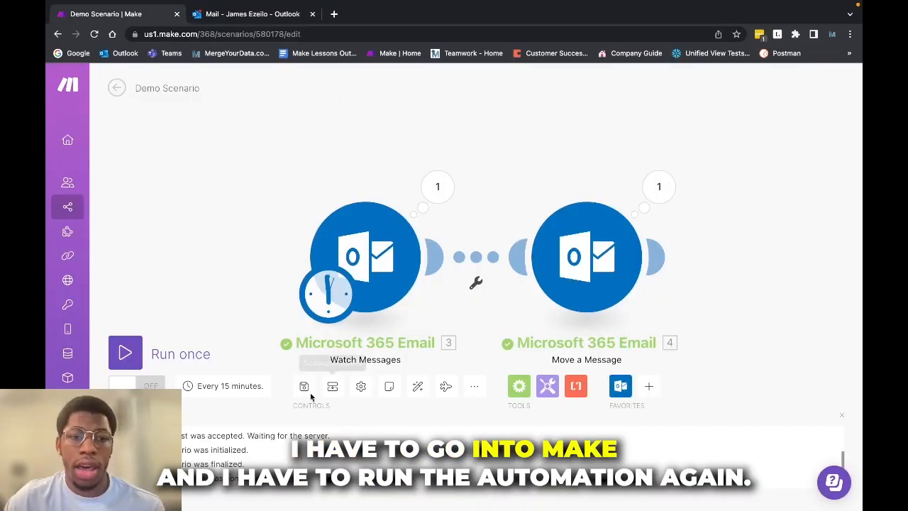
# - Run the scenario again and confirm New Demo 2 was moved into Notes to Self
pyautogui.click(177, 354)
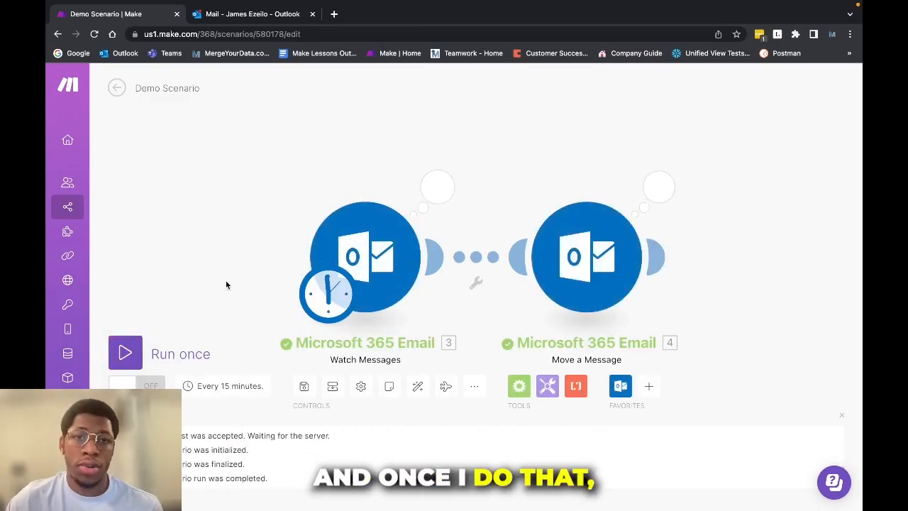
pyautogui.click(264, 16)
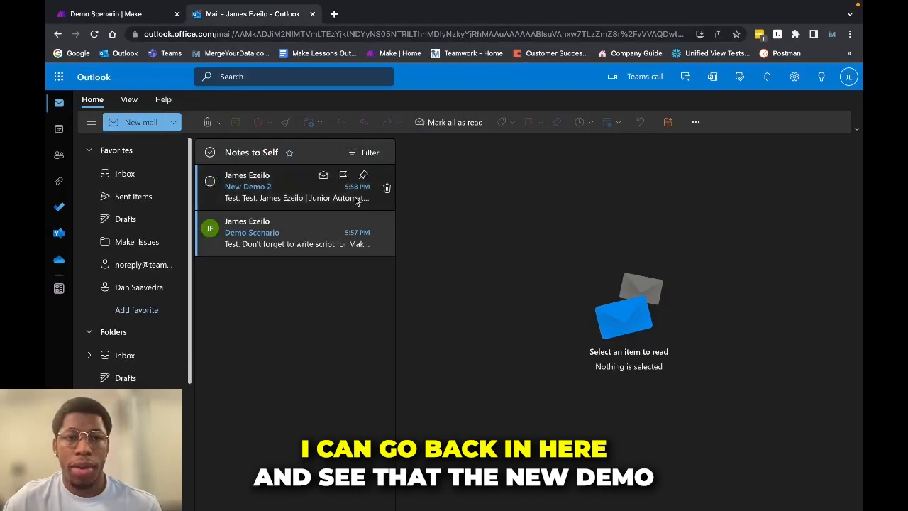
pyautogui.click(239, 203)
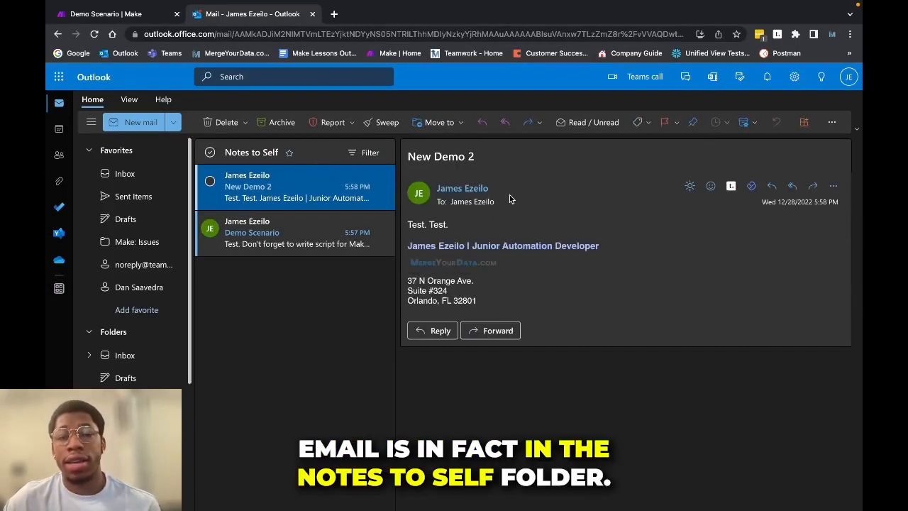
pyautogui.click(142, 16)
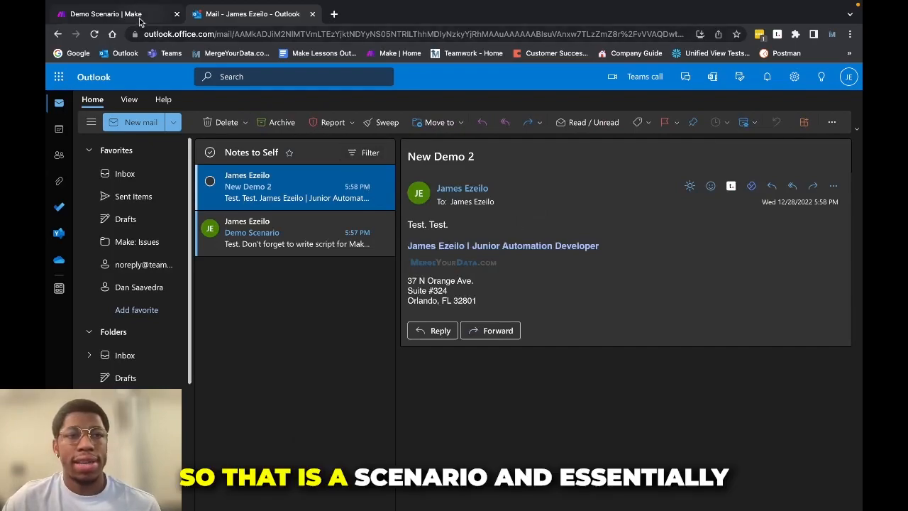
pyautogui.scroll(-2, 519, 183)
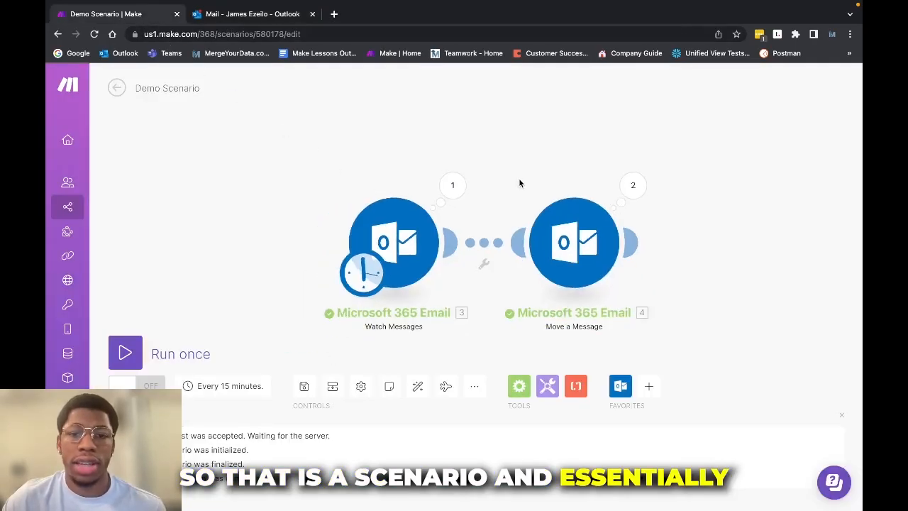